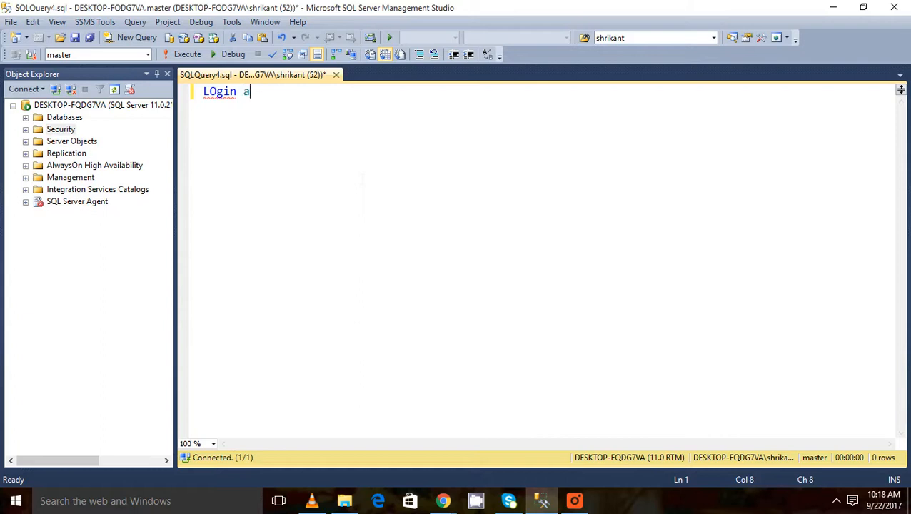
Step: Finish the heading line as 'LOgin and User :' and start a new line below it
text(nd User :)
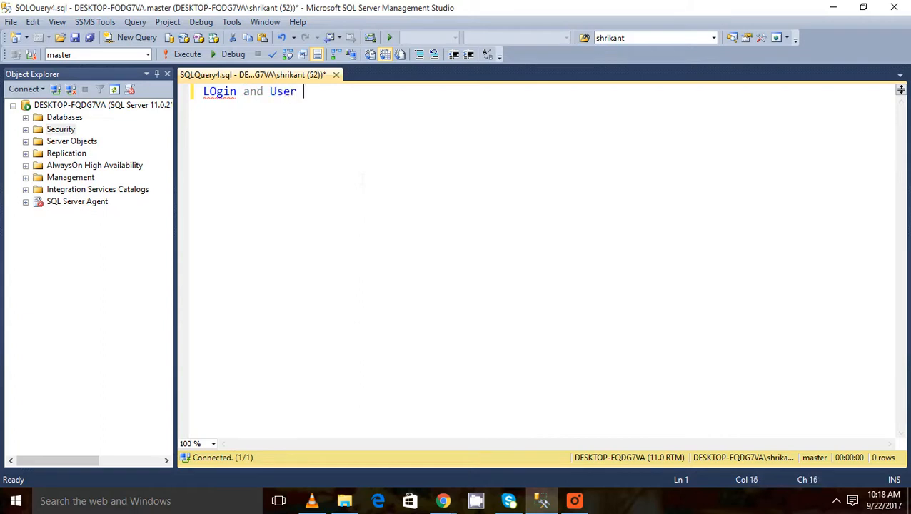
key(Return)
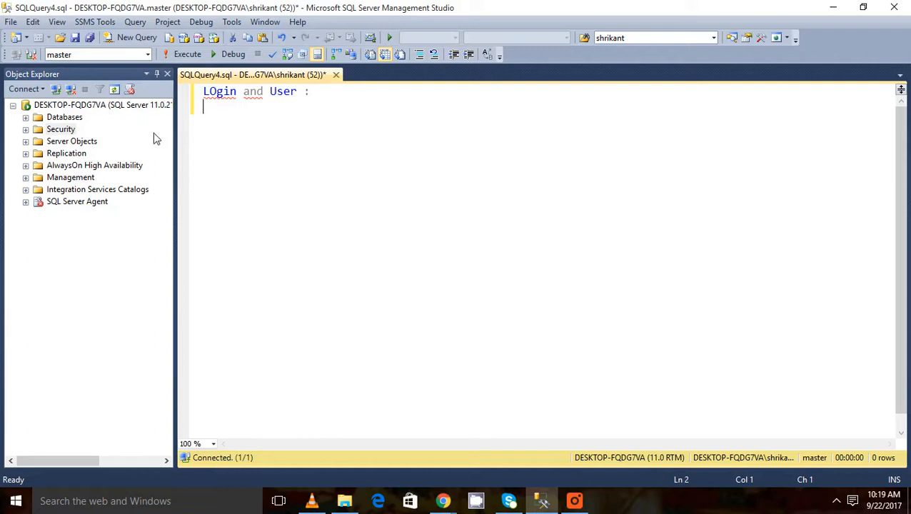
click(86, 105)
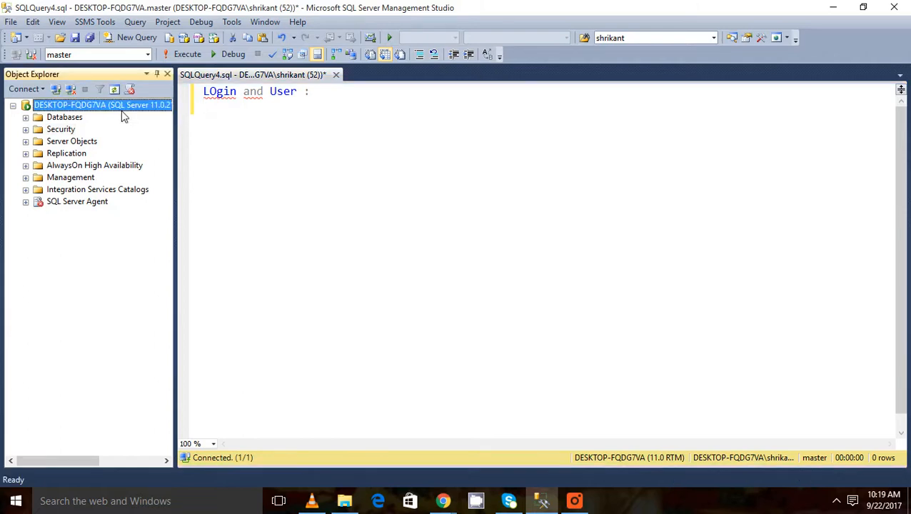
Step: Copy the server name from the Connect to Server dialog, then cancel the dialog
click(56, 90)
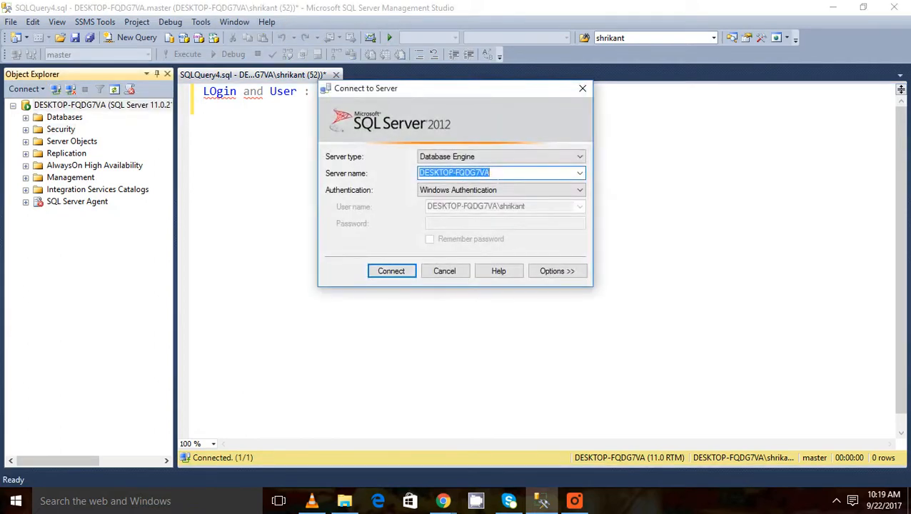
click(498, 174)
double_click(498, 176)
key(ctrl+c)
click(458, 273)
click(484, 153)
Step: Add the line 'Server :DESKTOP-FQDG7VA' using the pasted server name
key(Return)
text(S)
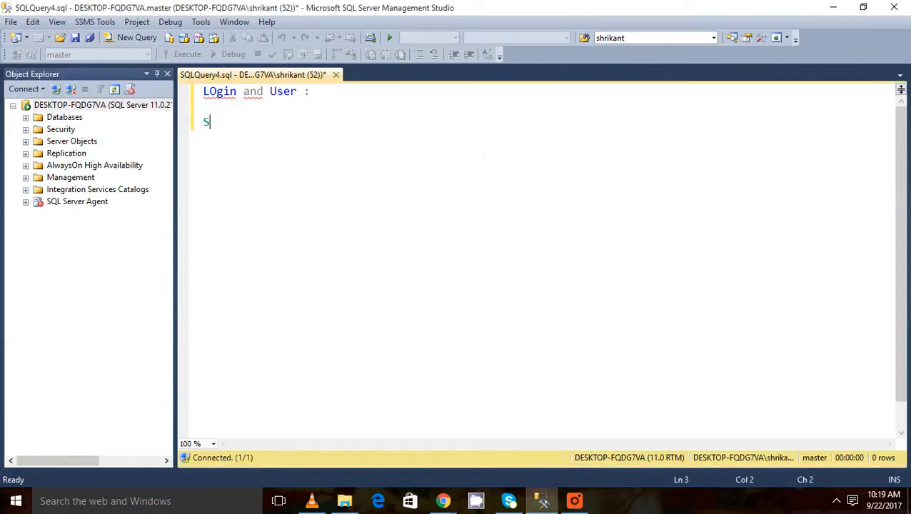
text(er er)
key(BackSpace)
key(BackSpace)
key(BackSpace)
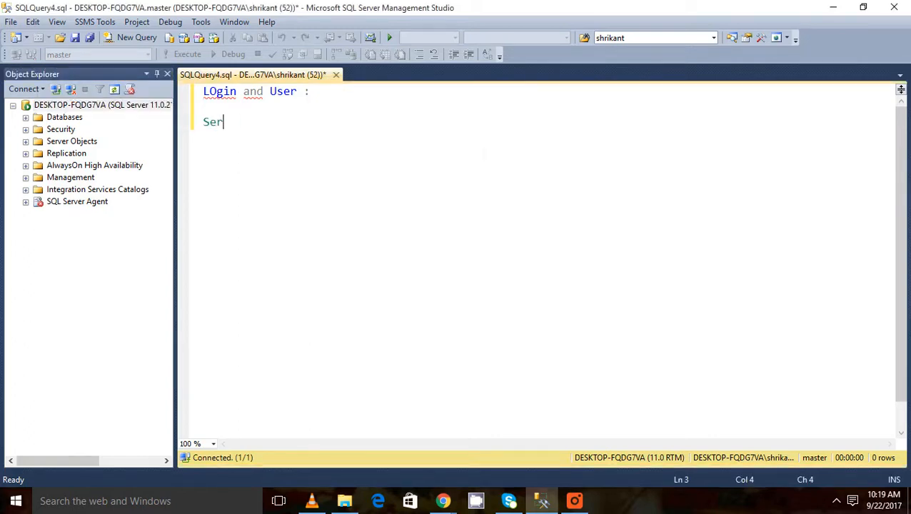
text(ver)
key(ctrl+v)
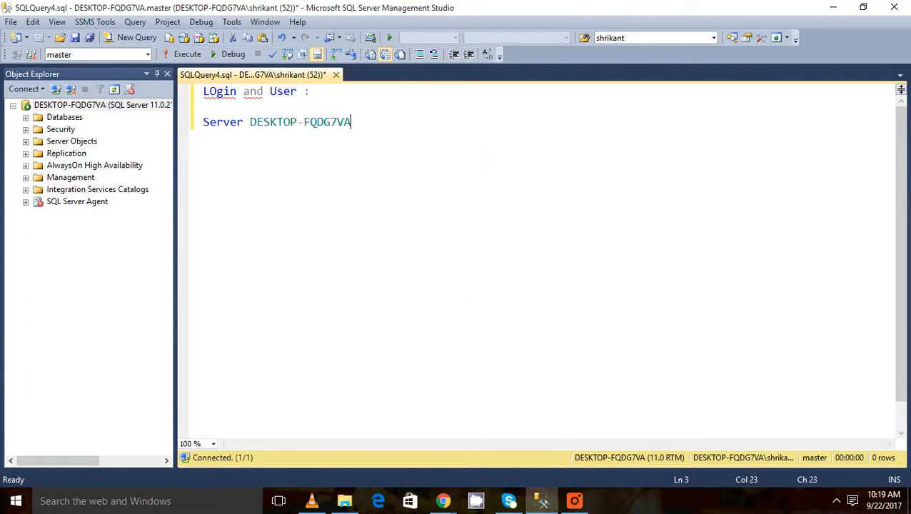
key(ctrl+z)
text(:)
key(ctrl+v)
key(Return)
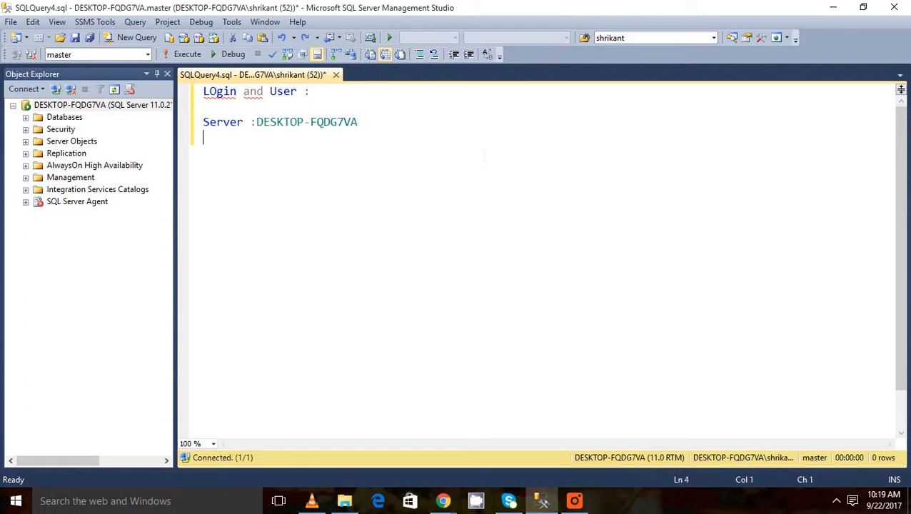
Step: Add empty 'User Id :' and 'Password :' lines below the server entry
text(User Id :)
key(Return)
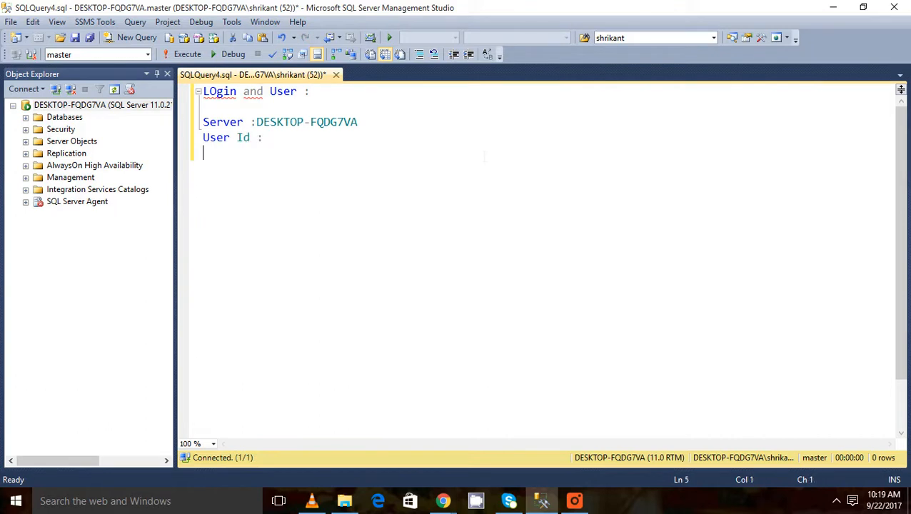
text(Passwor)
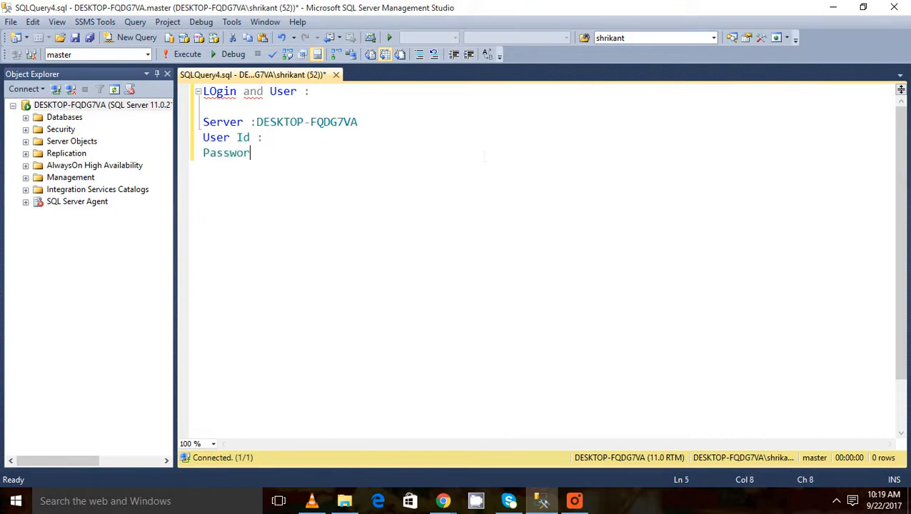
text(d :)
key(Return)
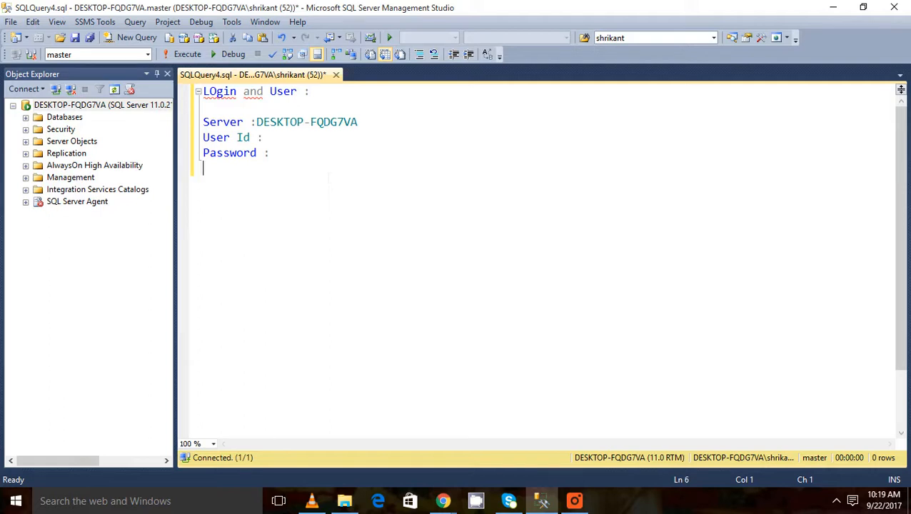
Step: Write the first numbered step as '1.Create Server LOgin .'
key(Return)
text(1.Cre)
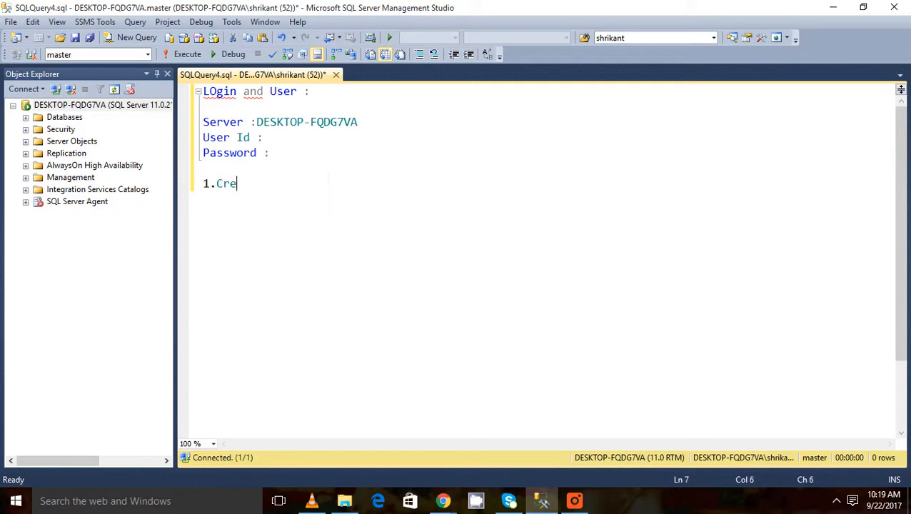
text(ate LOgin)
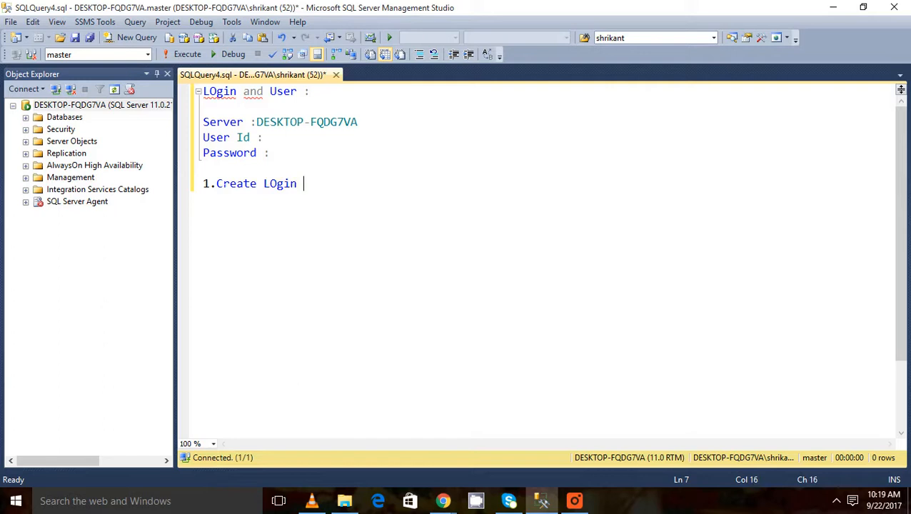
click(216, 184)
text(Server)
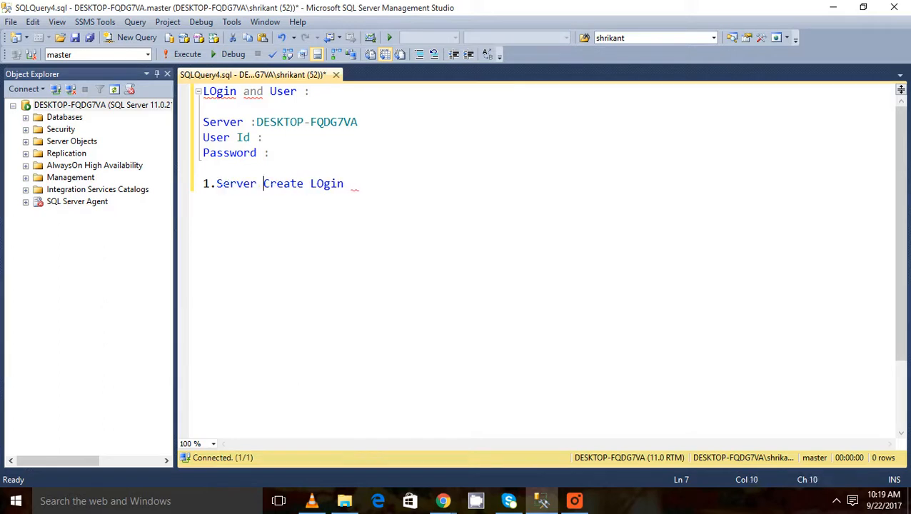
key(shift+Right)
key(shift+Right)
key(shift+Right)
key(shift+Right)
key(shift+Right)
key(shift+Right)
key(ctrl+c)
key(Delete)
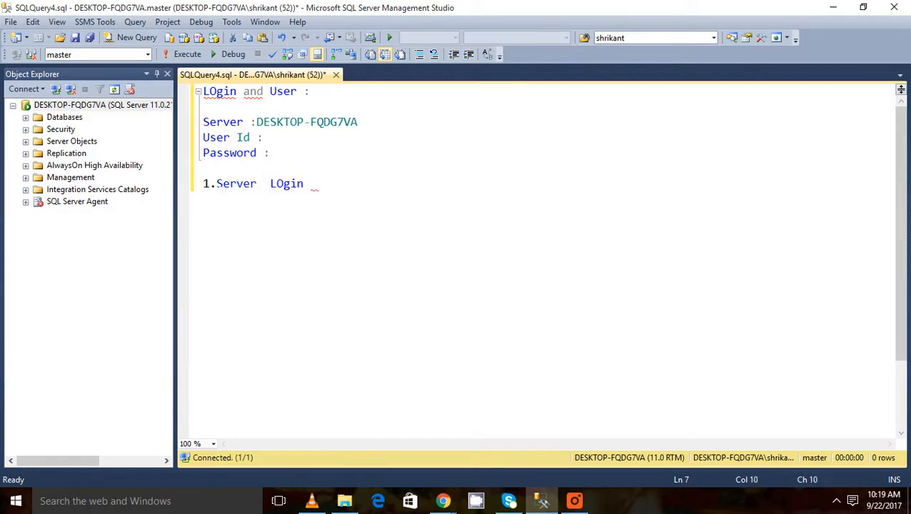
click(216, 184)
key(ctrl+v)
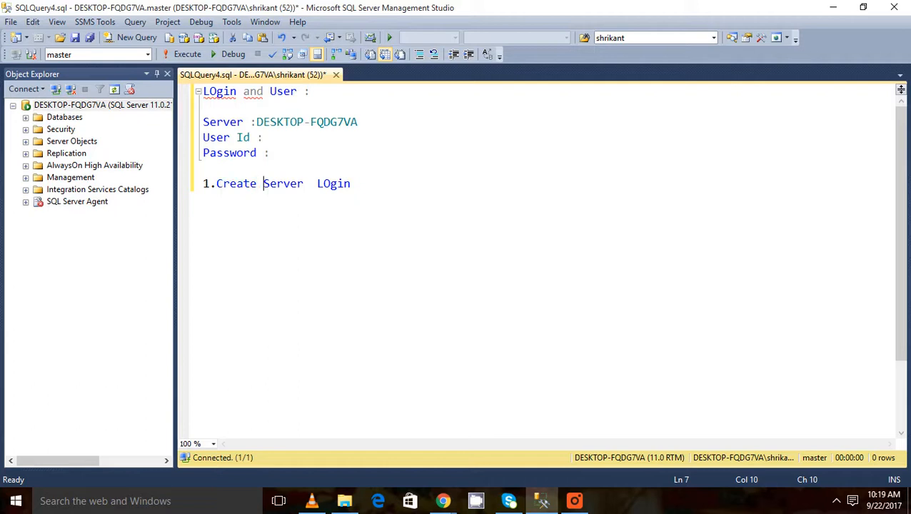
key(End)
text(.)
Step: Add the steps '2.CReate User .' and '4.Grant Permission/Roles', followed by a blank line
key(Return)
text(2)
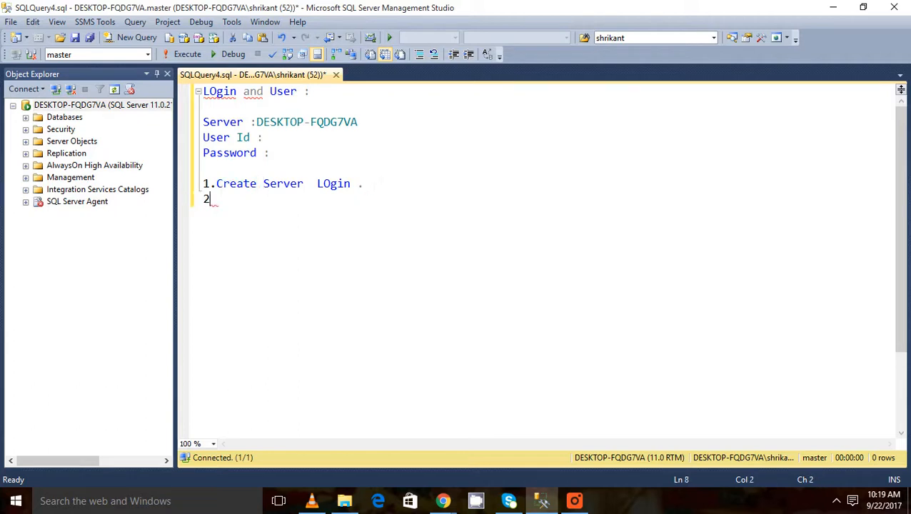
text(.CReate )
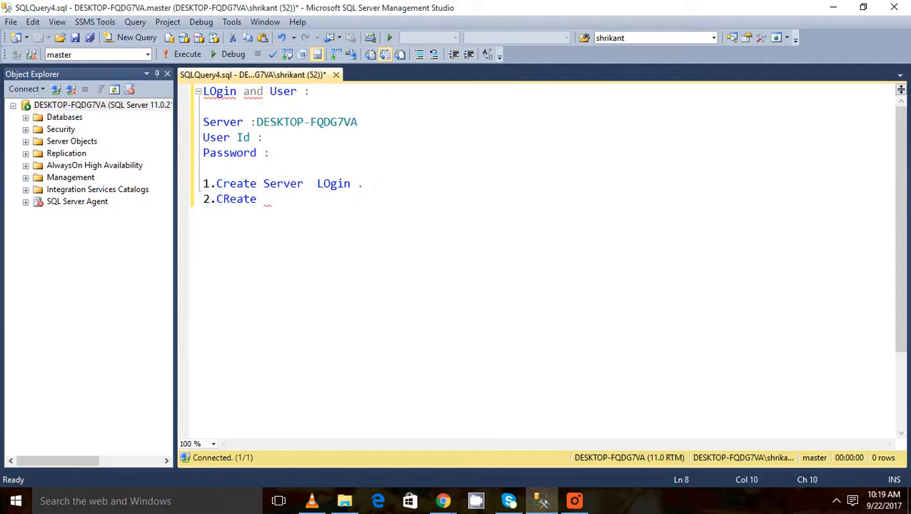
text(User .)
key(Return)
text(4.)
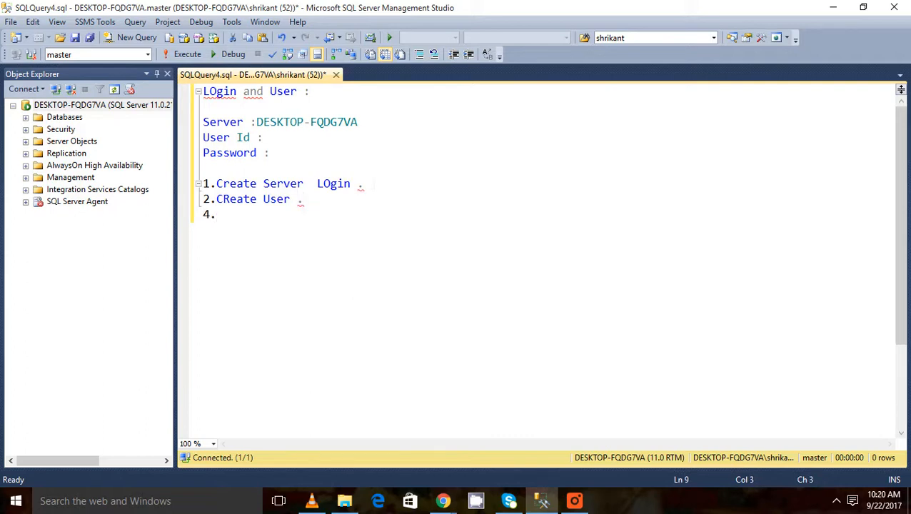
text(Grant P)
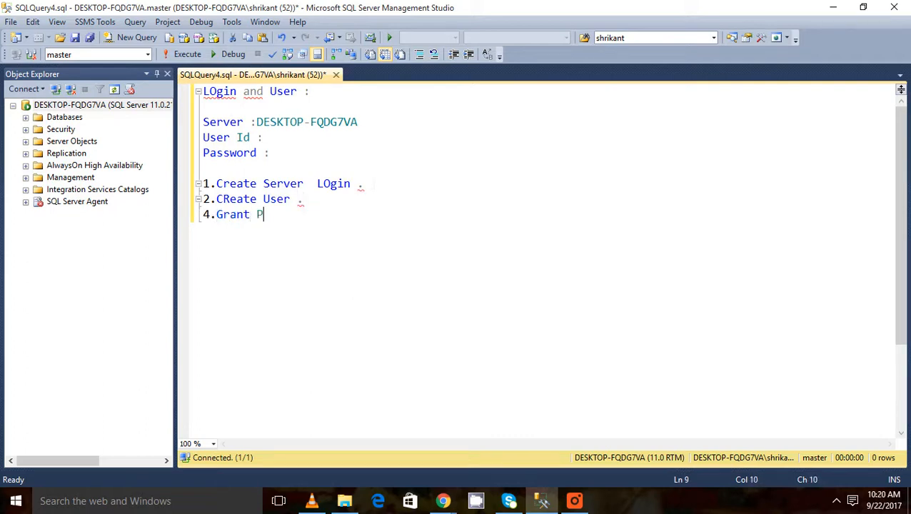
text(ermission/R)
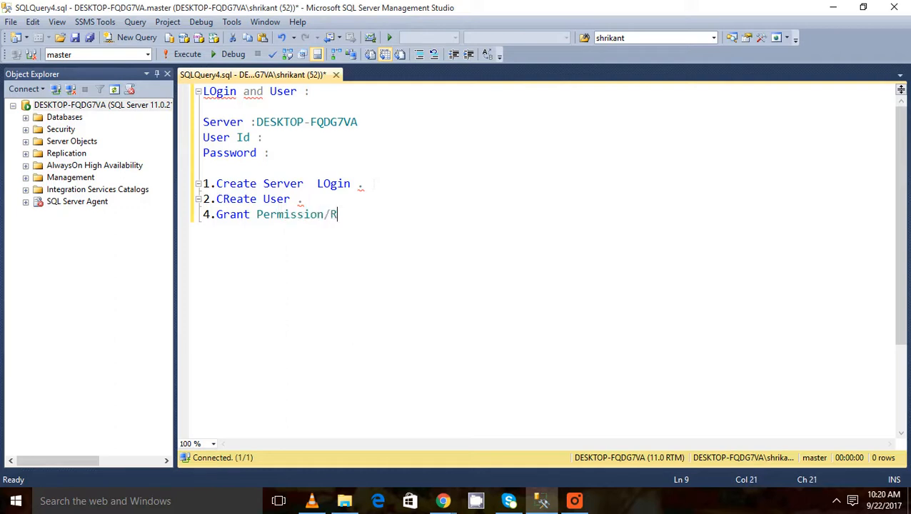
text(oles)
key(Return)
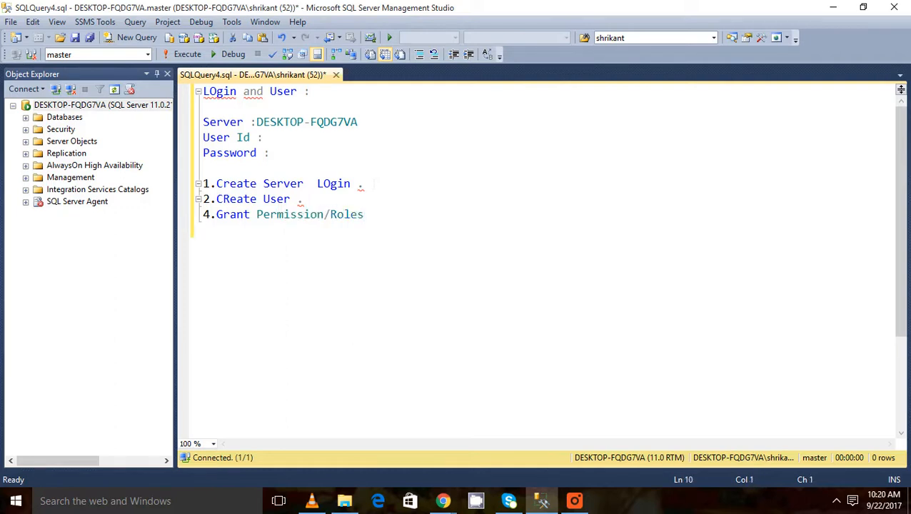
key(Return)
Step: Add definition lines 'LOgin : Server leve concept' and 'User : Database level concept.'
text(LOgin )
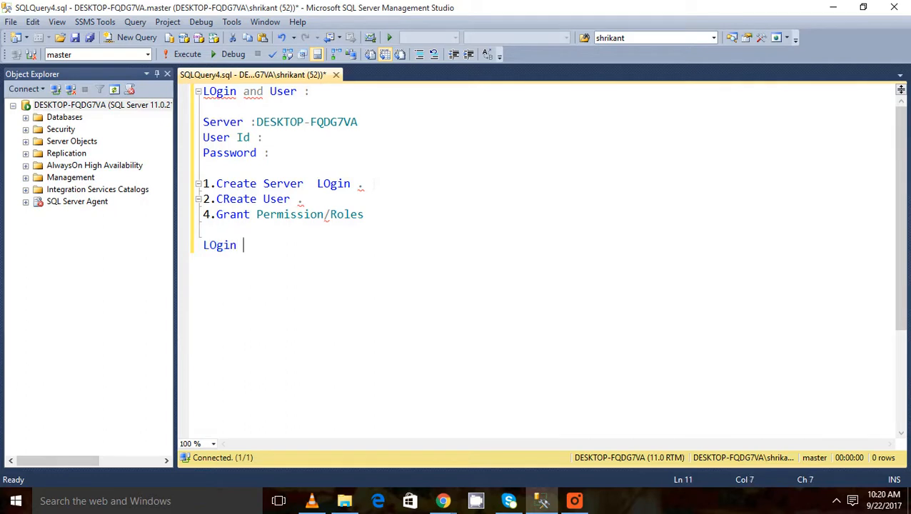
text(:)
key(Return)
text(User)
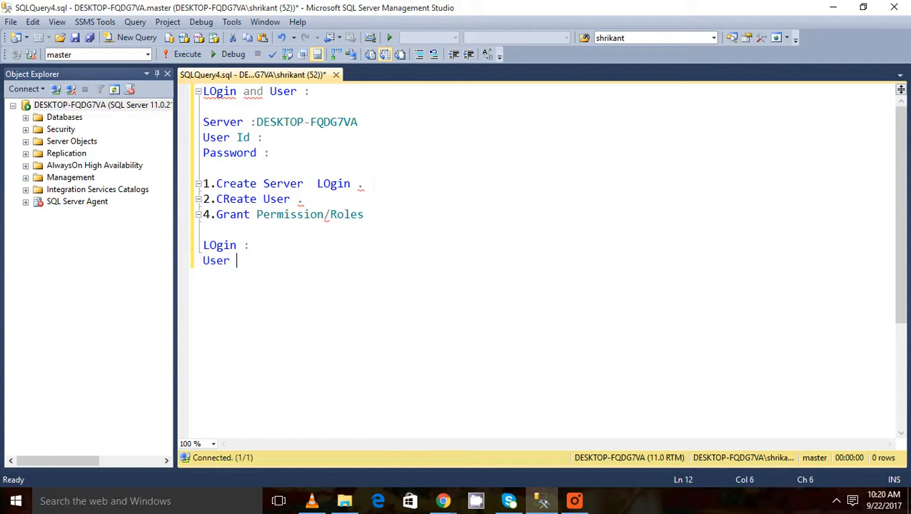
text( :)
key(Up)
key(End)
text(Server leve conc)
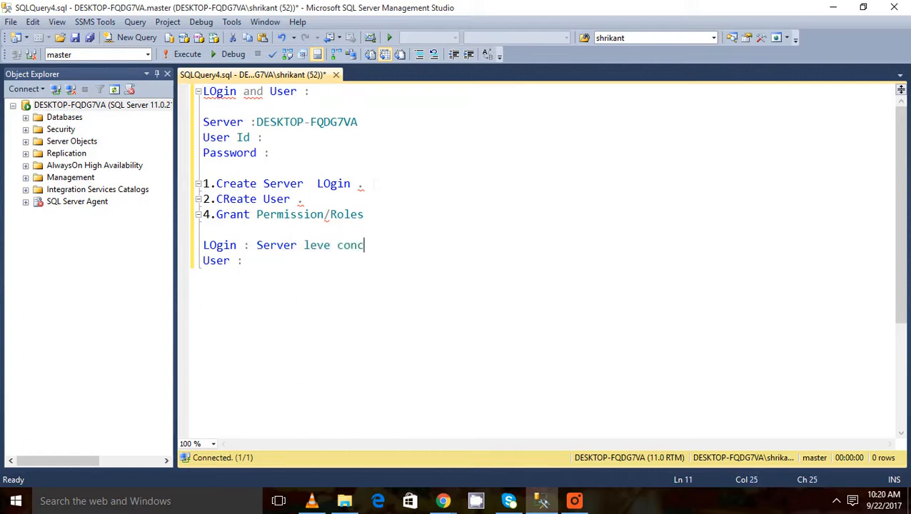
text(ept)
key(Down)
text(Database leve)
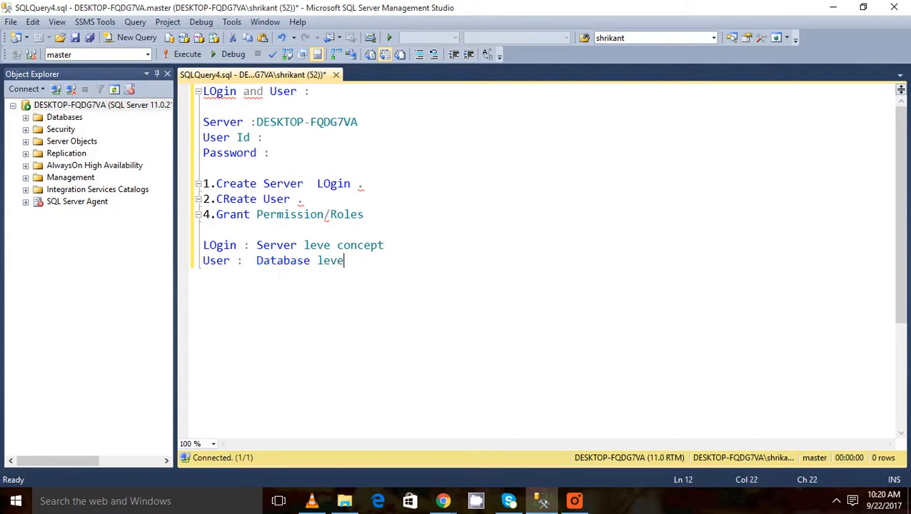
text(l concept.)
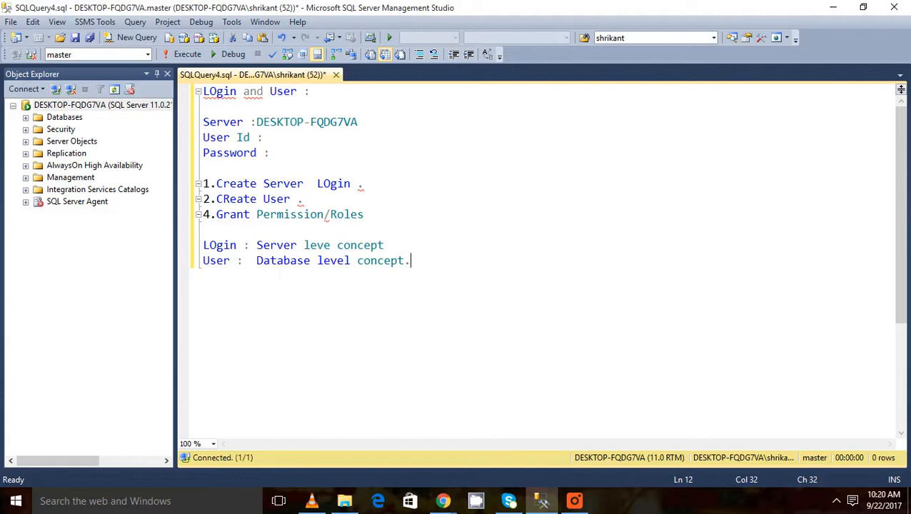
key(Return)
Step: Collapse Databases, re-expand the server node and expand its Security folder in Object Explorer
click(26, 119)
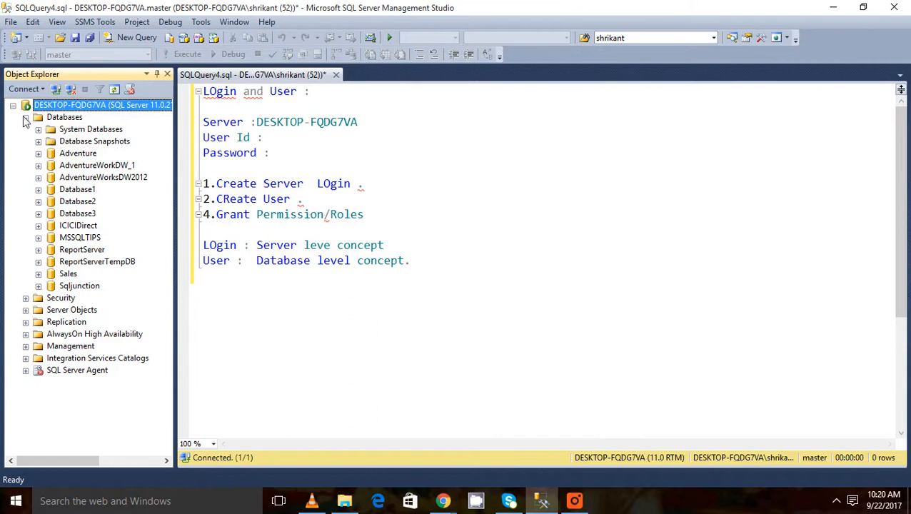
click(26, 117)
click(12, 105)
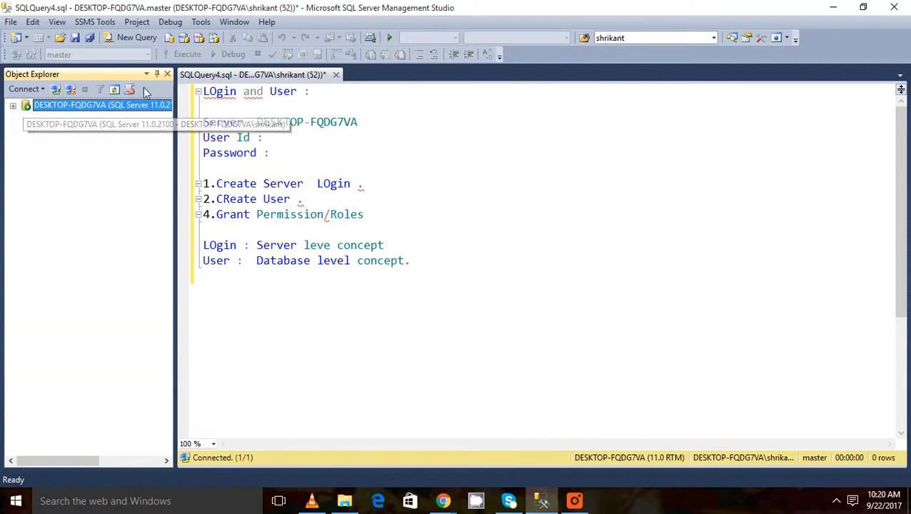
click(13, 106)
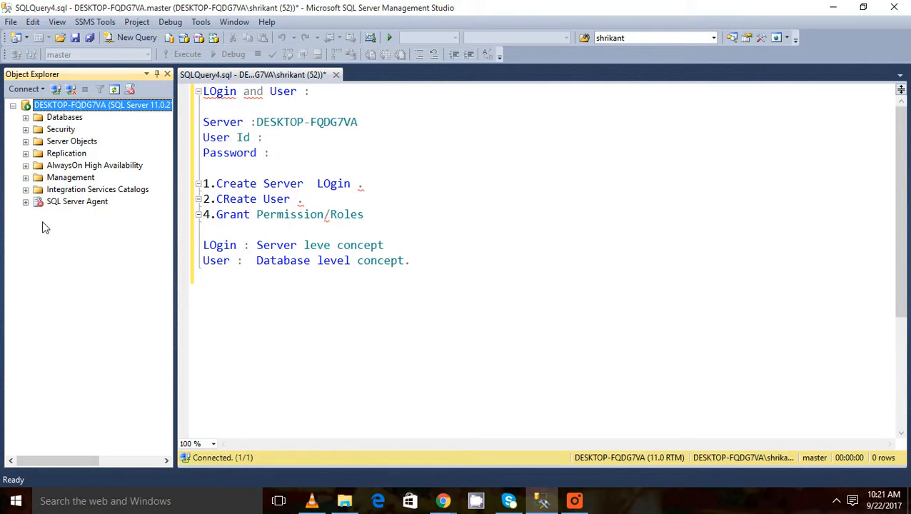
click(26, 130)
click(38, 142)
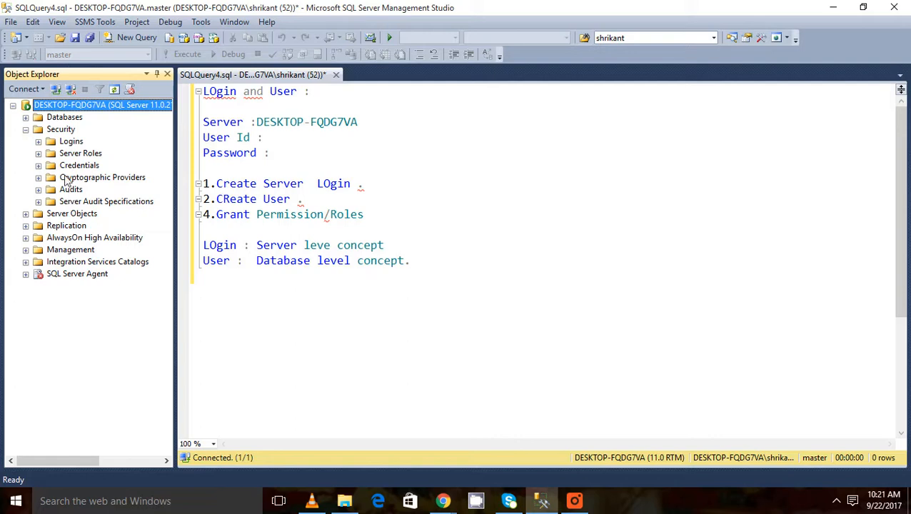
Step: Expand Security > Logins and choose New Login… from the Logins context menu
click(38, 142)
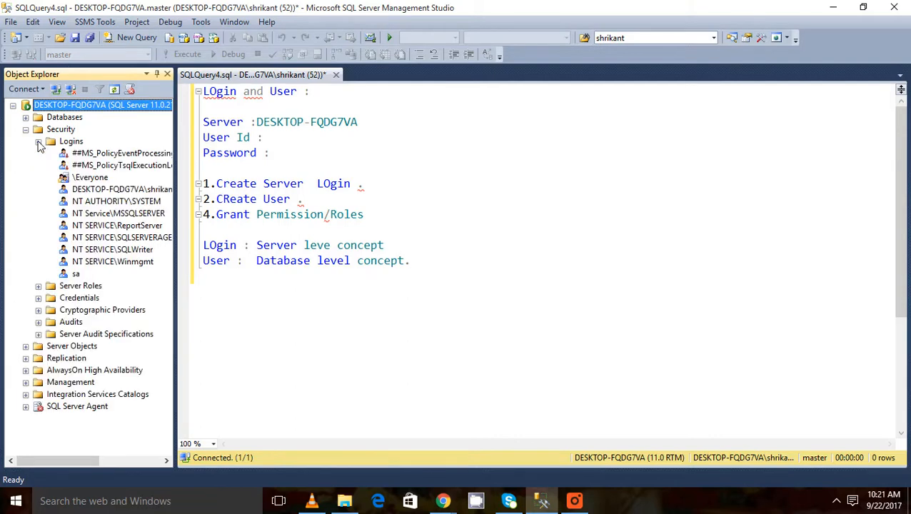
right_click(82, 142)
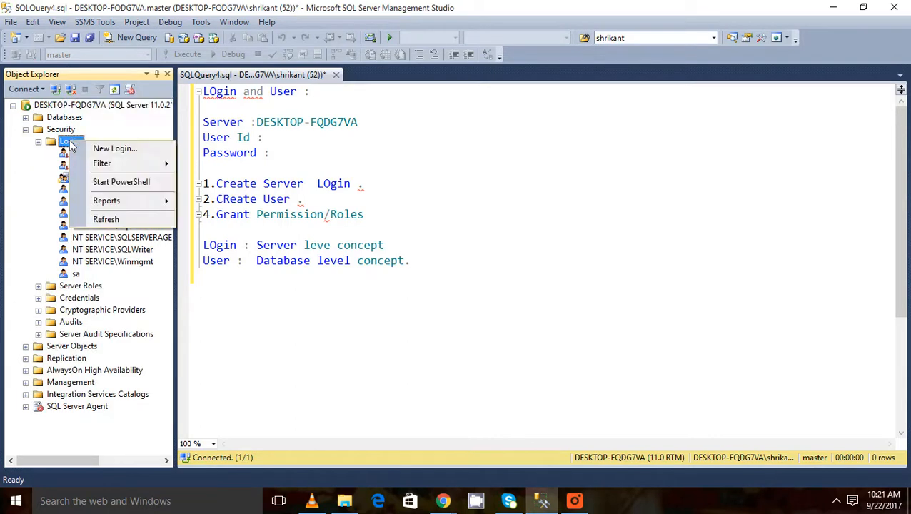
click(120, 151)
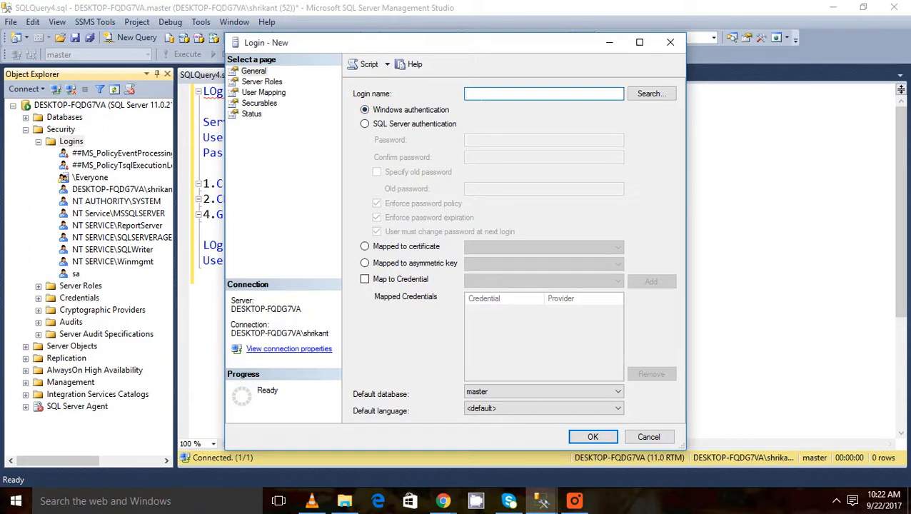
Step: Name the login 'test' with SQL Server authentication, set and confirm its password, and disable password policy
text(test)
click(439, 125)
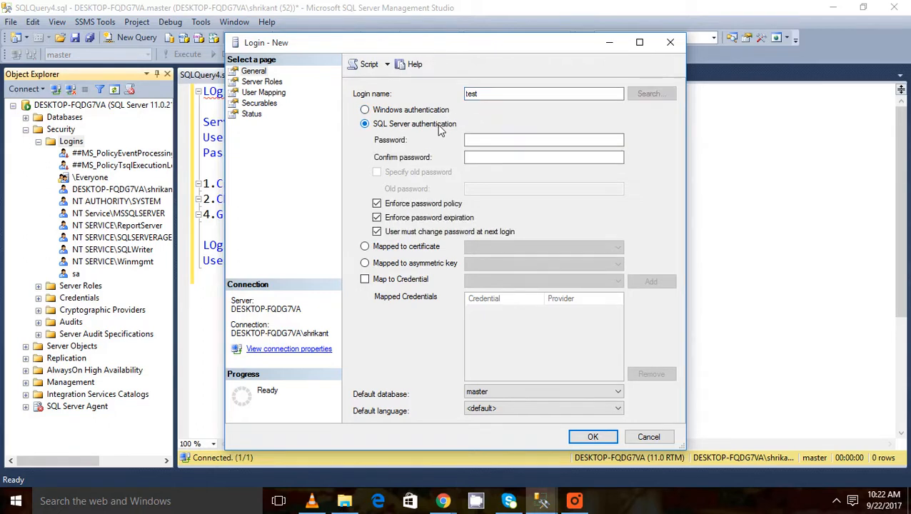
click(488, 142)
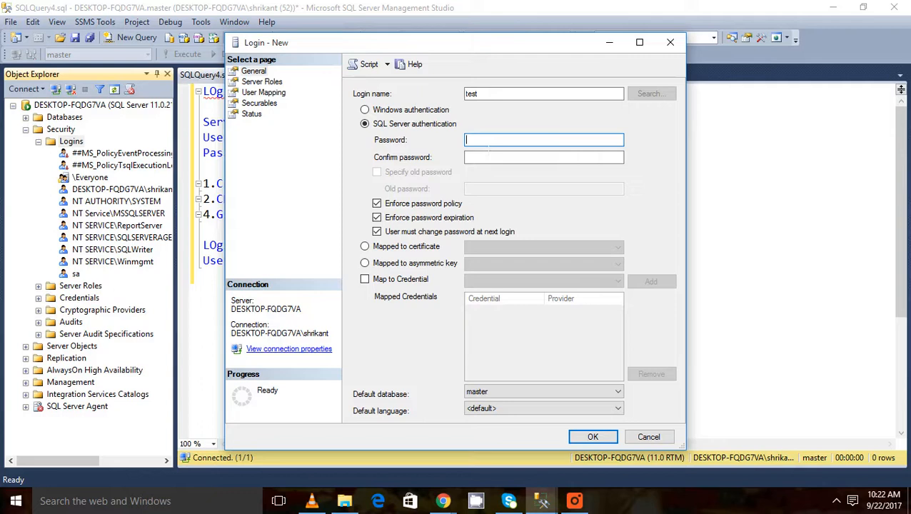
text(123)
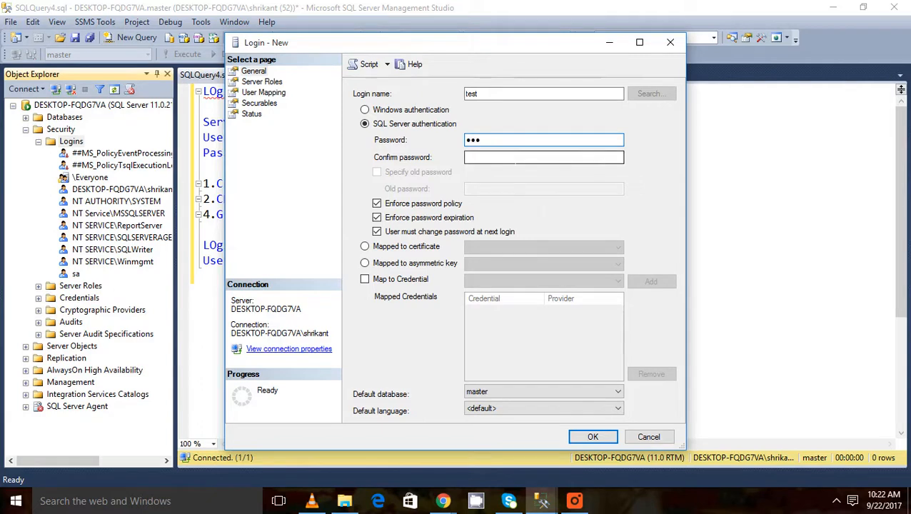
click(515, 158)
text(123)
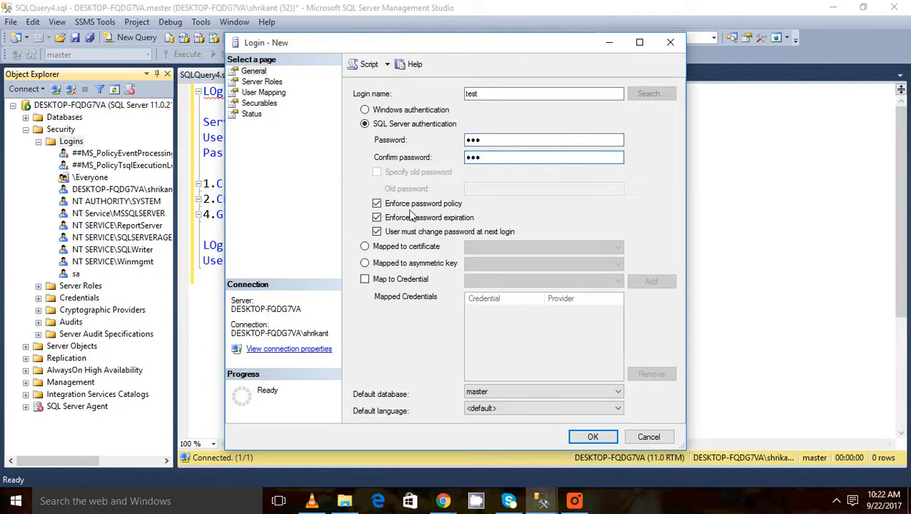
click(376, 204)
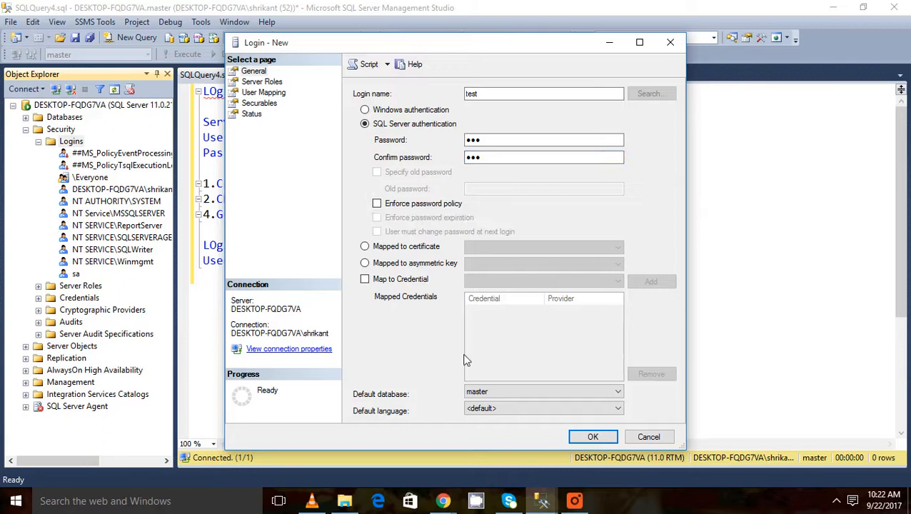
click(270, 84)
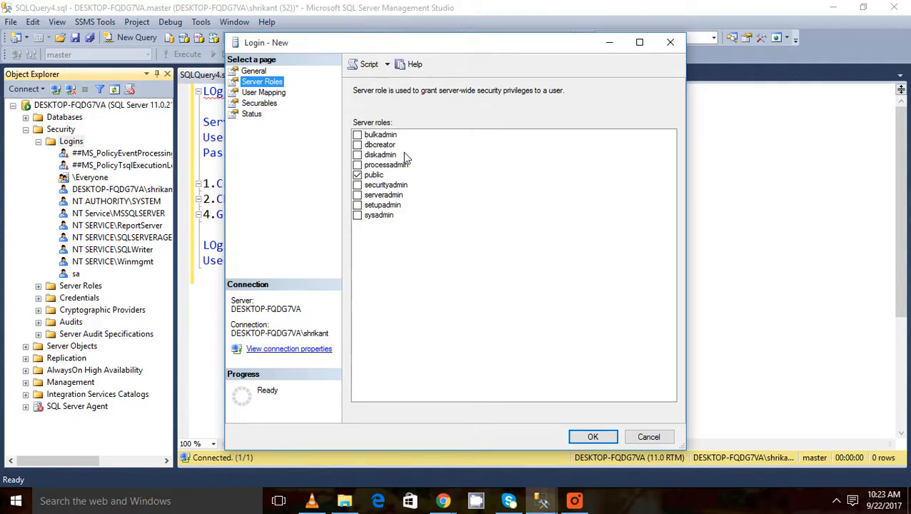
Step: Review the Server Roles, User Mapping and Securables pages for the new 'test' login
drag(402, 153, 398, 178)
click(275, 93)
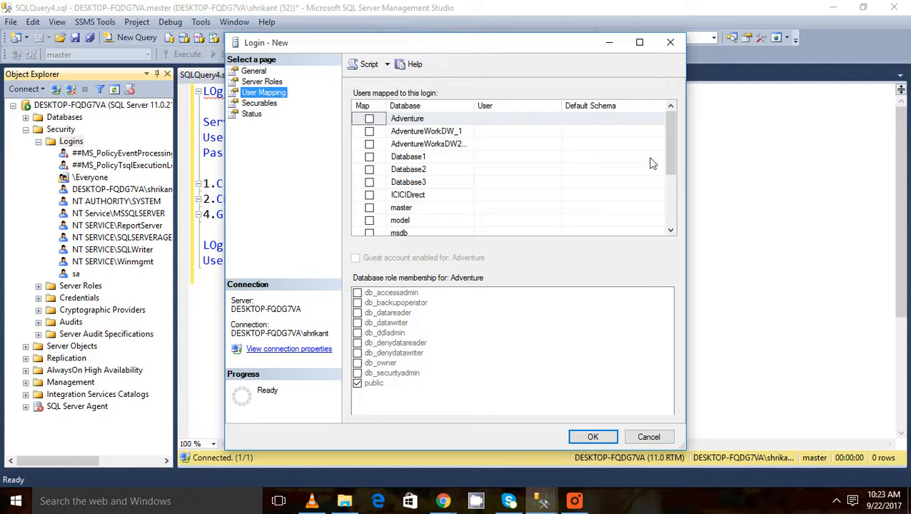
click(673, 213)
drag(671, 205, 668, 155)
click(273, 105)
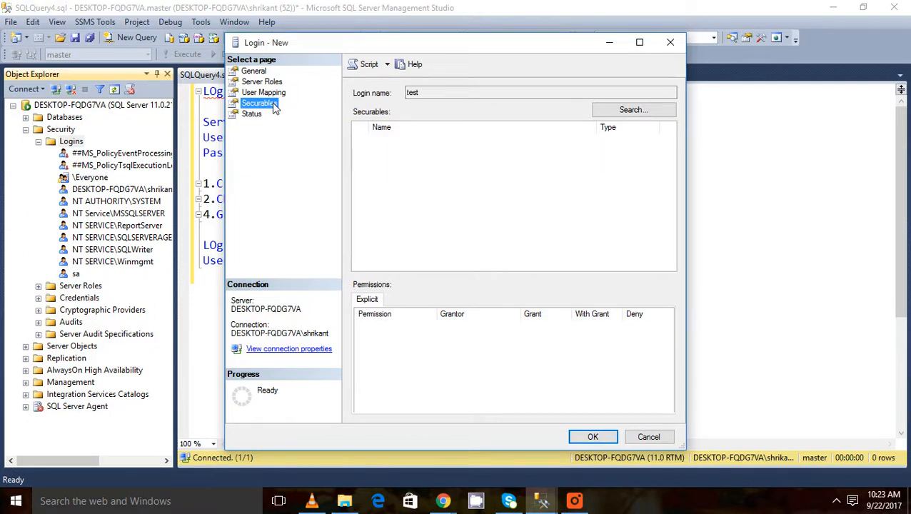
Step: Confirm the new login with OK and select 'test' under Security > Logins
click(575, 502)
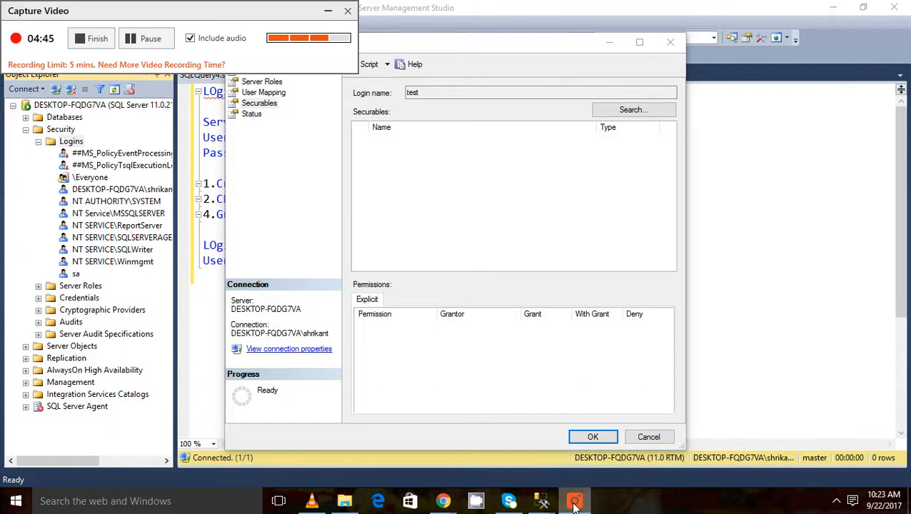
click(329, 14)
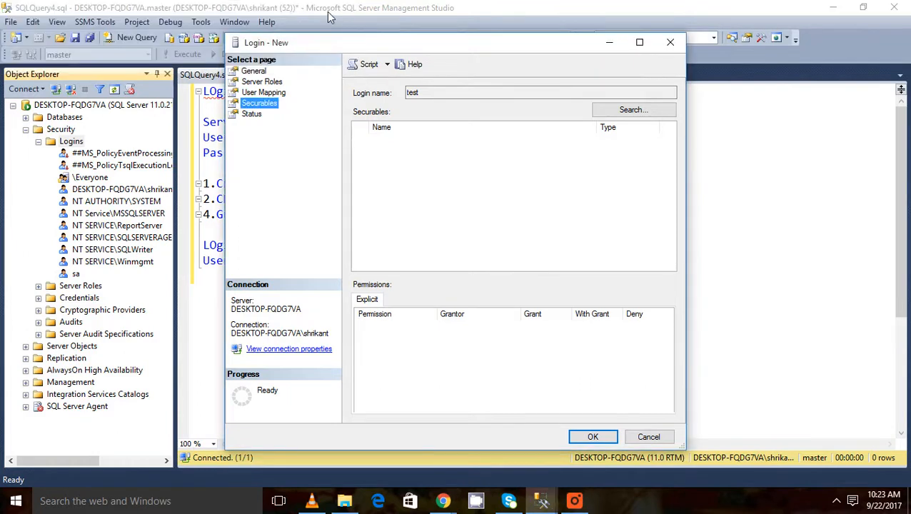
click(590, 437)
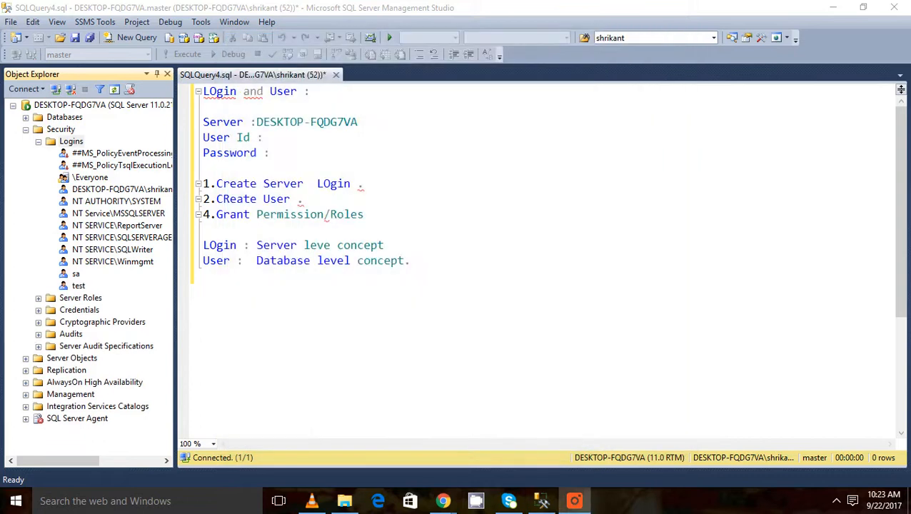
click(77, 286)
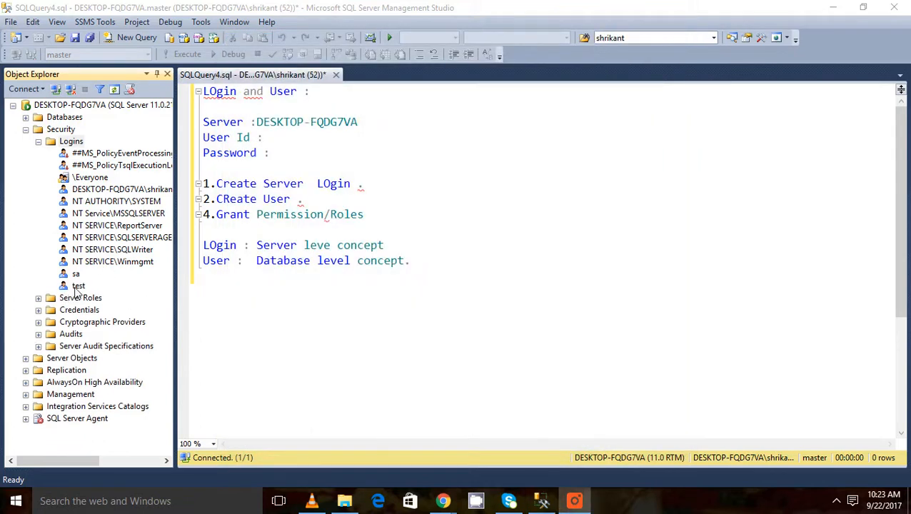